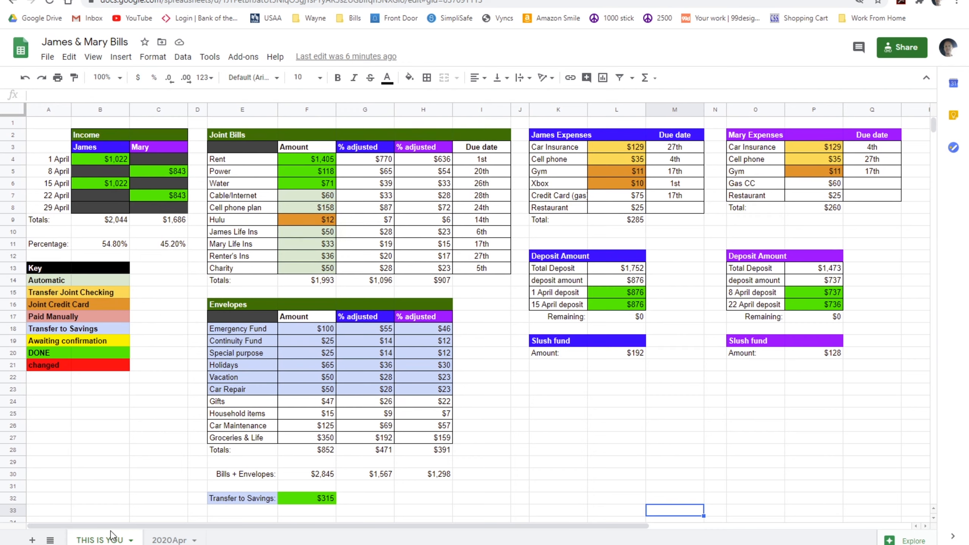
# - Rename the THIS IS YOU sheet as 2020Jul and duplicate it
pyautogui.click(131, 541)
pyautogui.click(99, 395)
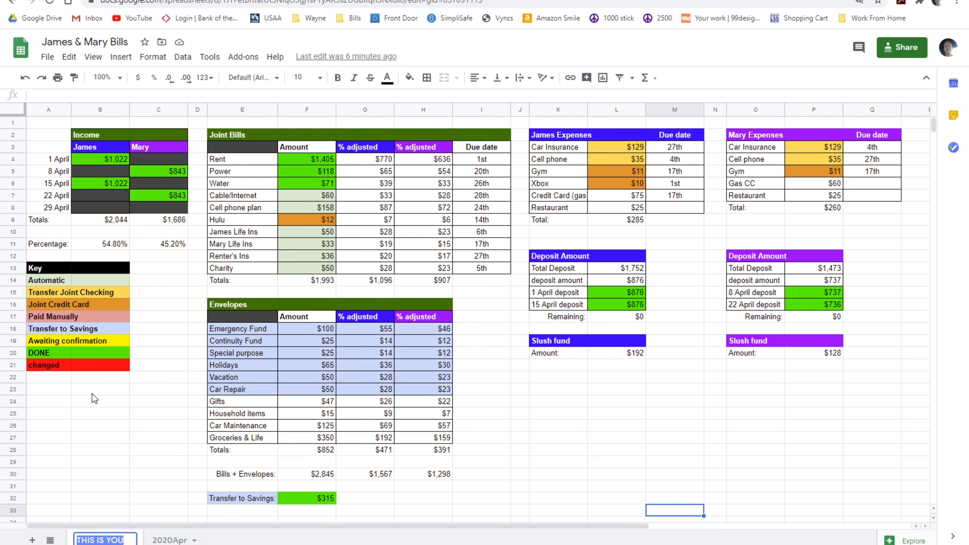
pyautogui.write('2020')
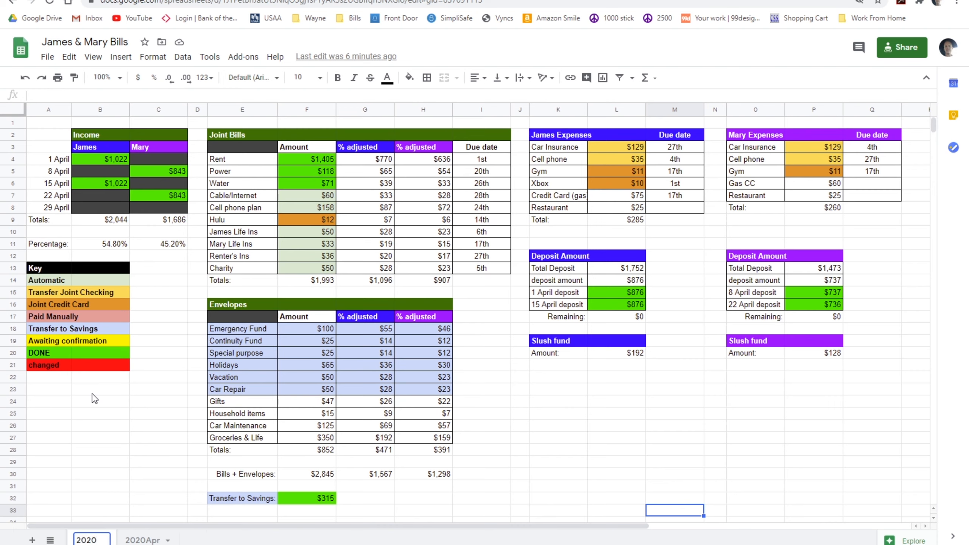
pyautogui.write('July')
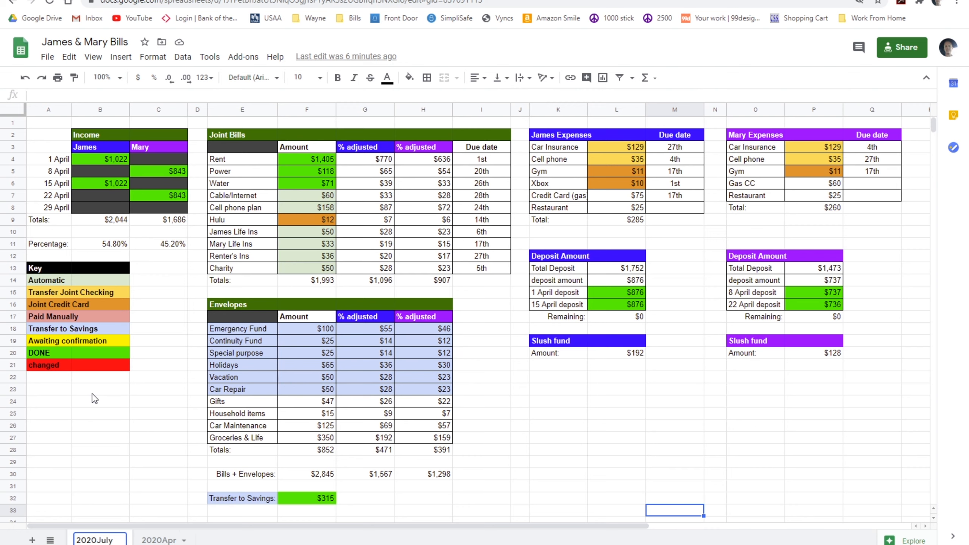
pyautogui.press('BackSpace')
pyautogui.press('Return')
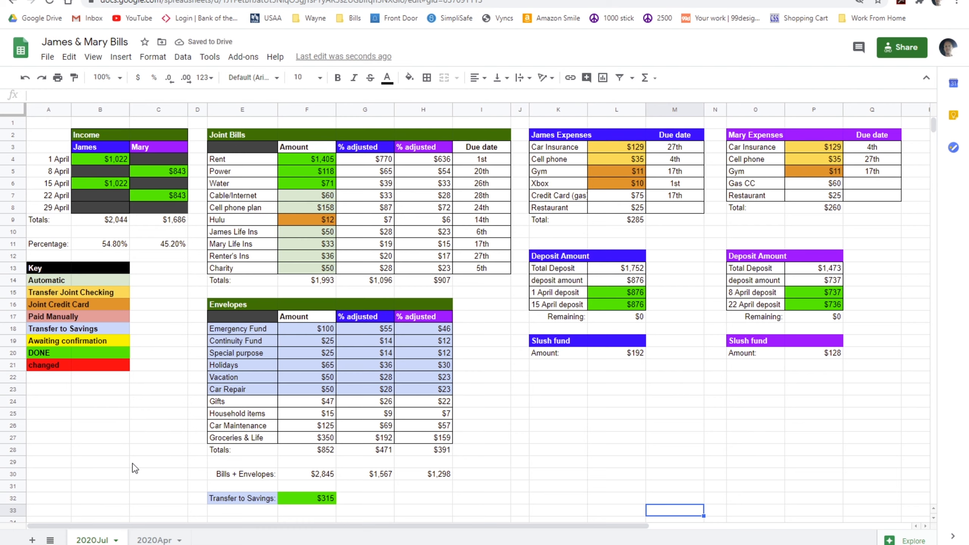
pyautogui.click(116, 539)
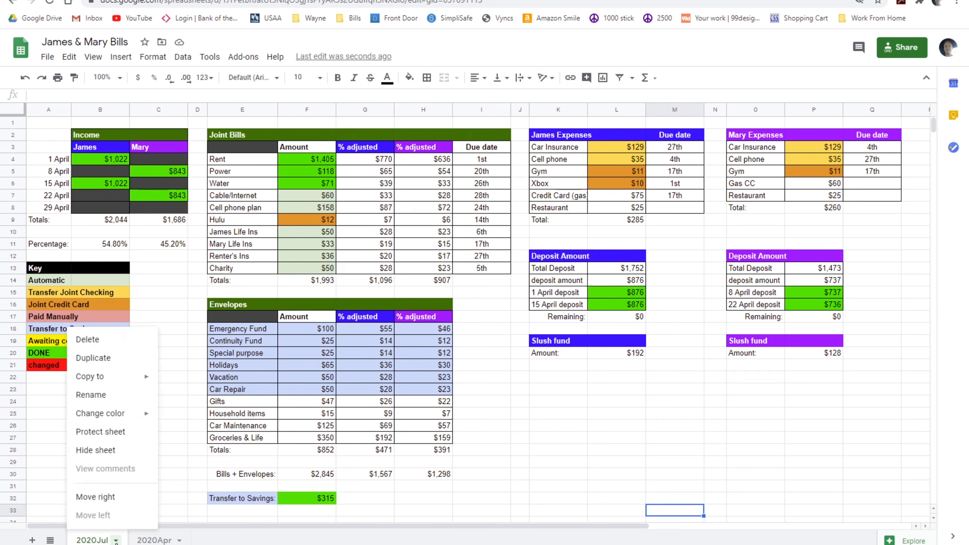
pyautogui.click(97, 360)
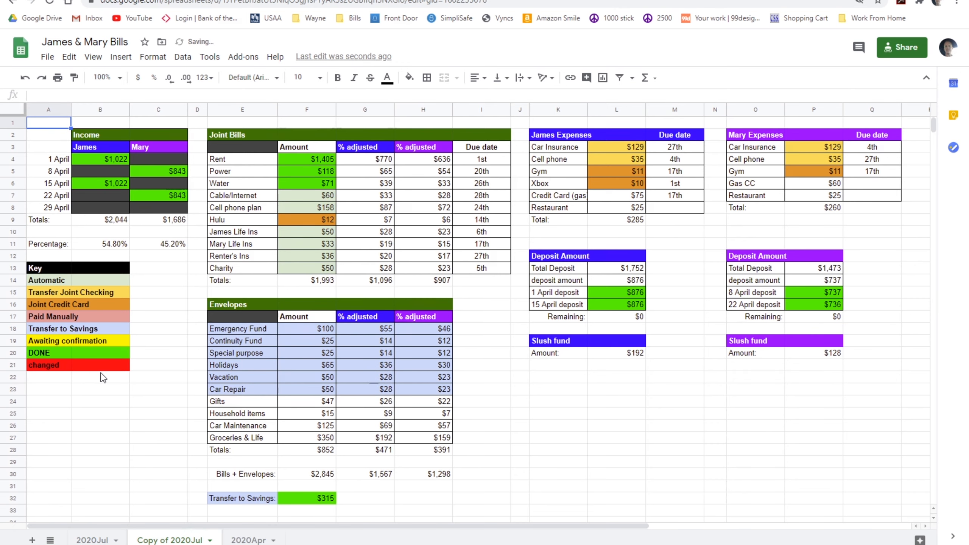
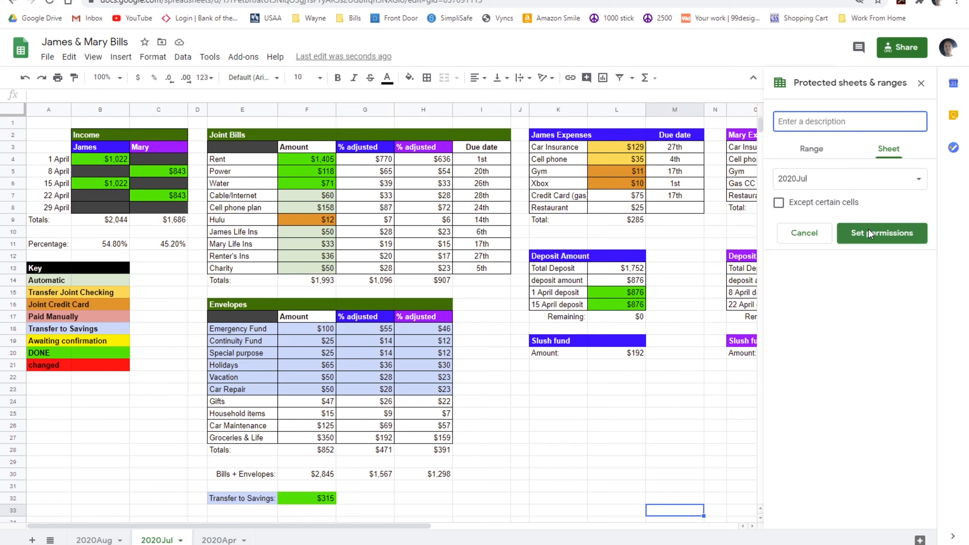
# - Protect the 2020Jul sheet so that it shows a warning when the range is edited
pyautogui.click(876, 238)
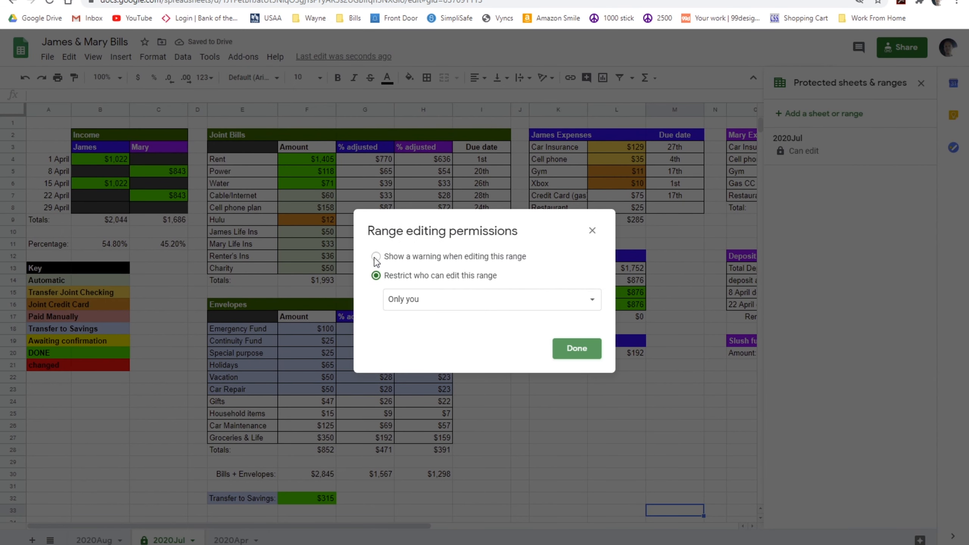
pyautogui.click(376, 258)
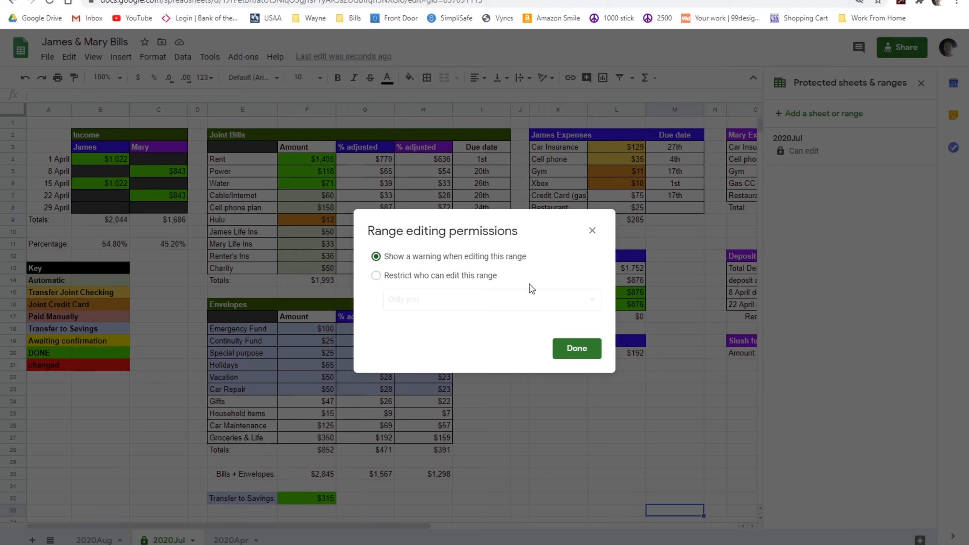
pyautogui.click(578, 349)
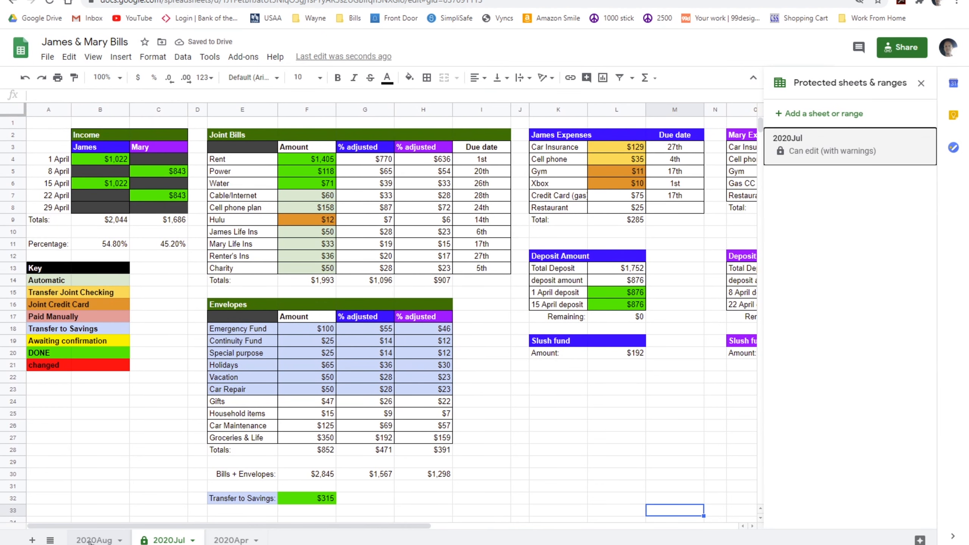
# - On the 2020Aug sheet, set the income dates in A4 and A6 to 1 July and 15 July
pyautogui.click(97, 541)
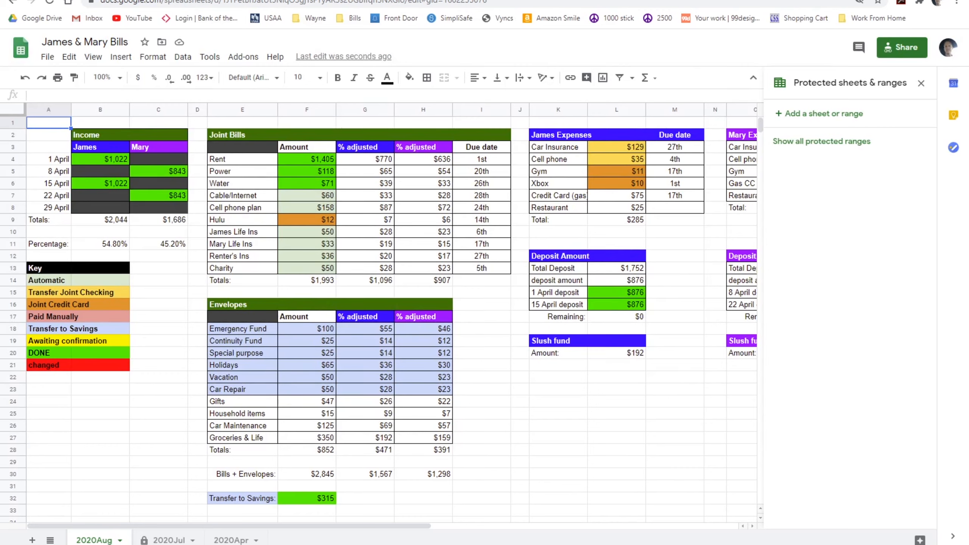
pyautogui.click(57, 163)
pyautogui.click(58, 185)
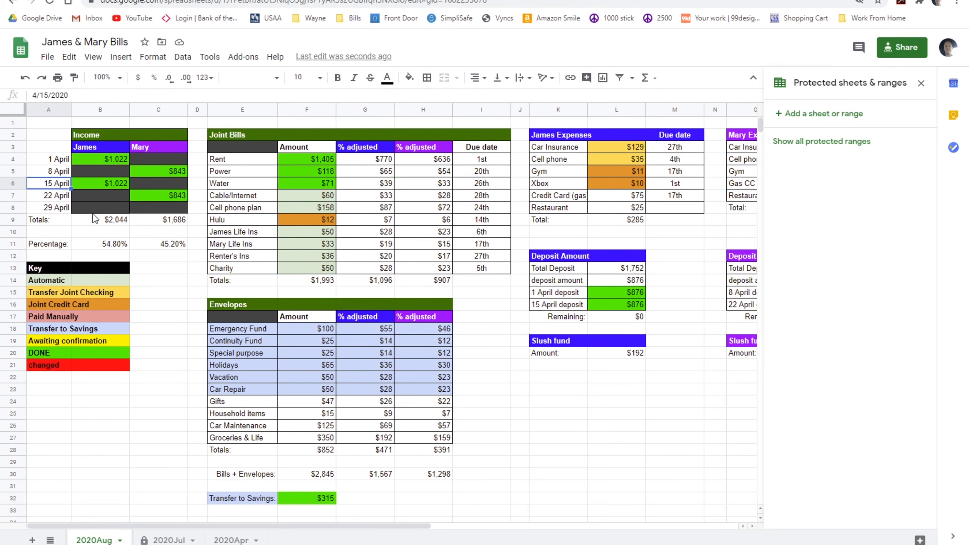
pyautogui.click(57, 162)
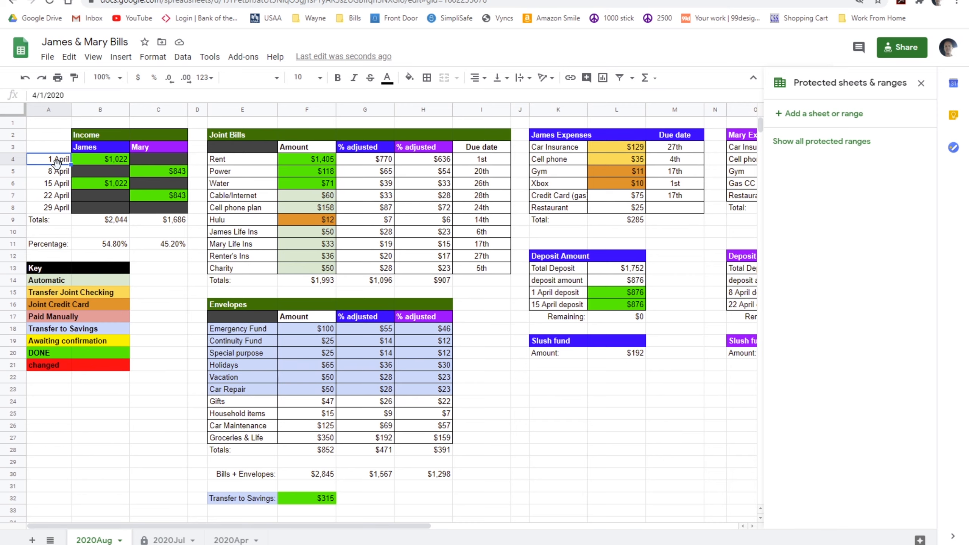
pyautogui.write('1')
pyautogui.write(' Jeuly')
pyautogui.press('Return')
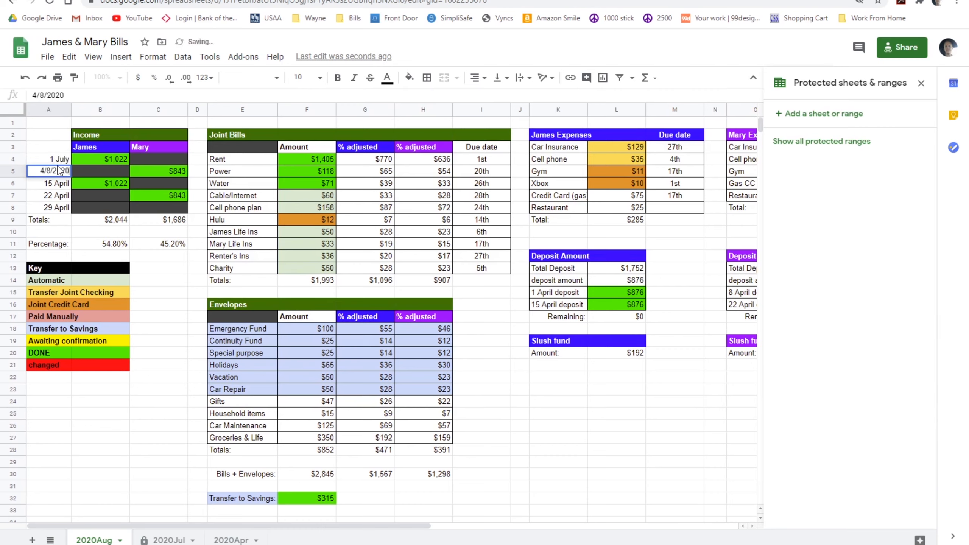
pyautogui.press('Down')
pyautogui.write('15')
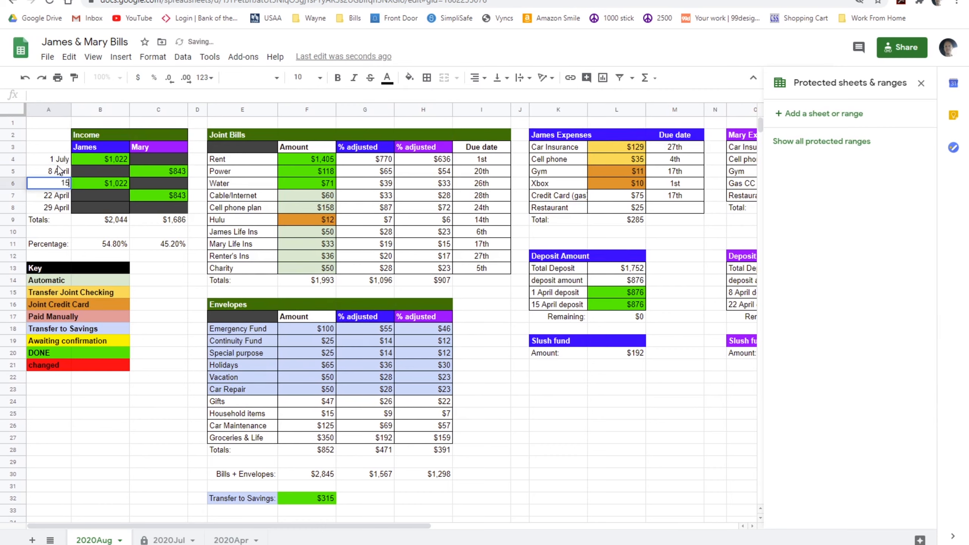
pyautogui.write(' July')
pyautogui.click(59, 170)
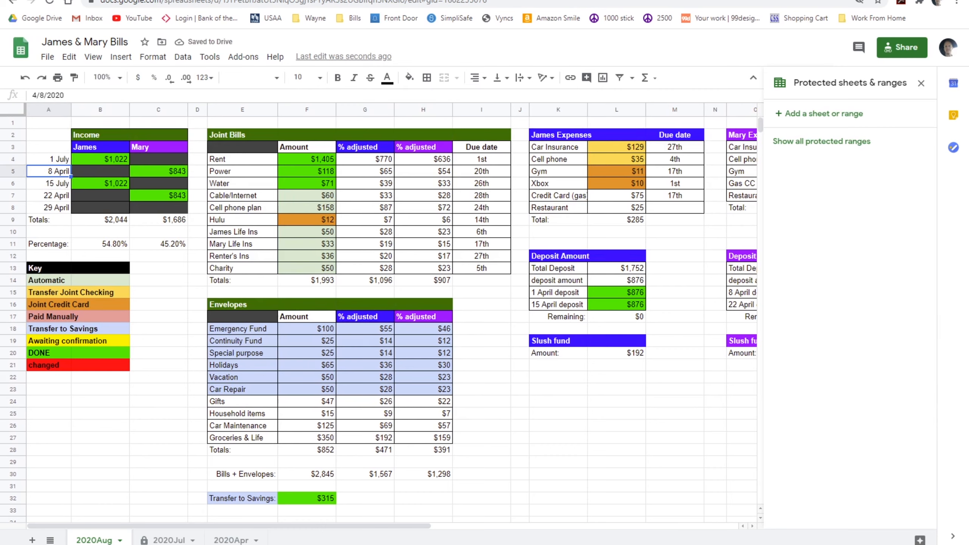
# - Check the system calendar, set the income dates in A5 and A7 to 19 July and 24 July, and clear the date in A8
pyautogui.click(921, 544)
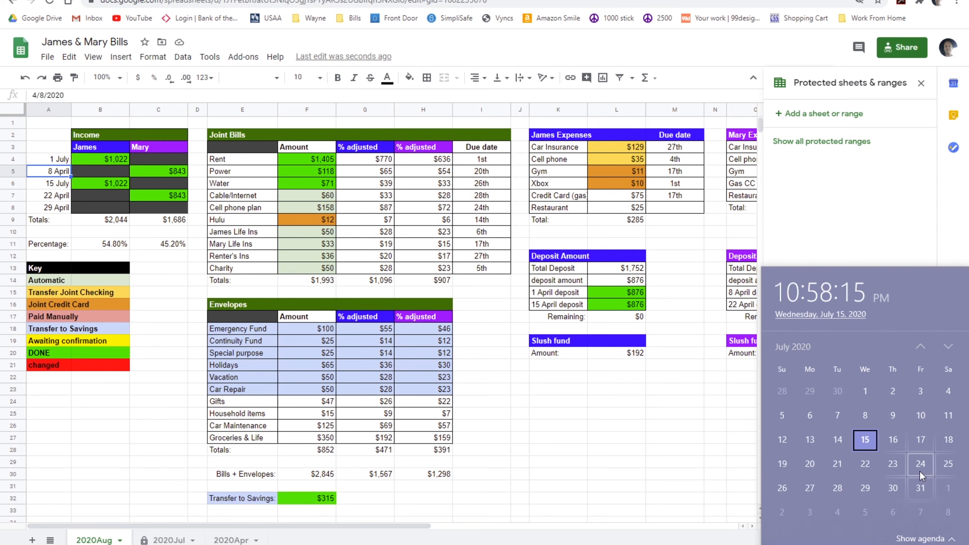
pyautogui.click(63, 176)
pyautogui.write('19')
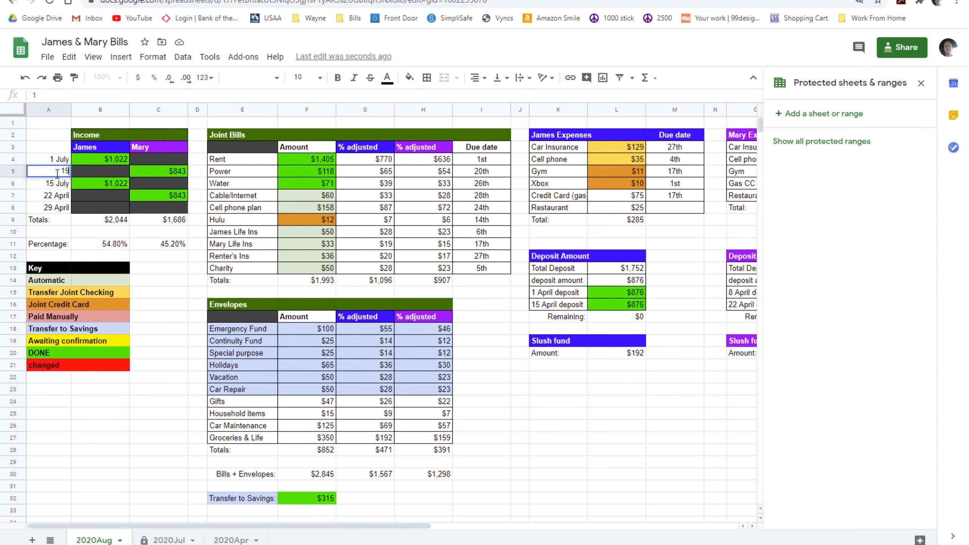
pyautogui.write(' July')
pyautogui.press('Return')
pyautogui.press('Down')
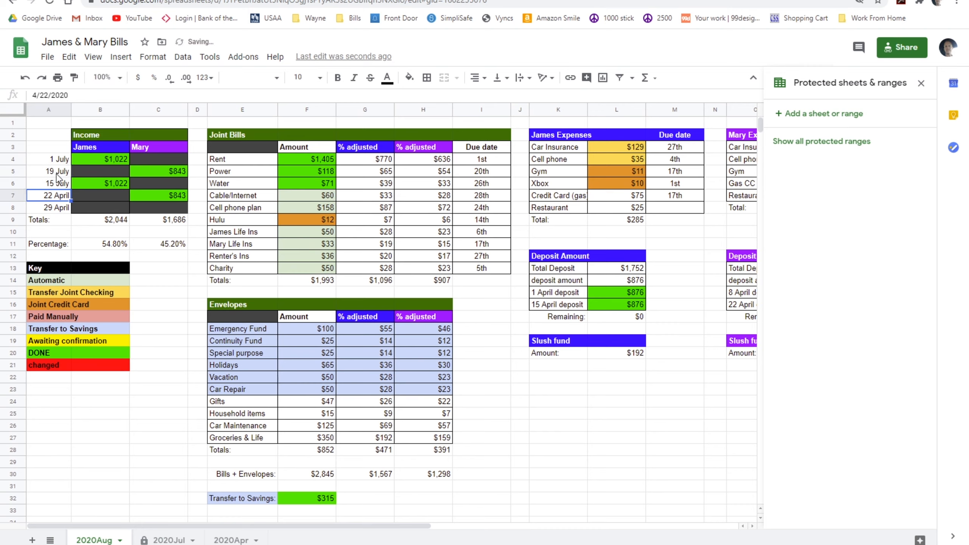
pyautogui.write('24 July')
pyautogui.press('Return')
pyautogui.press('Delete')
pyautogui.press('Right')
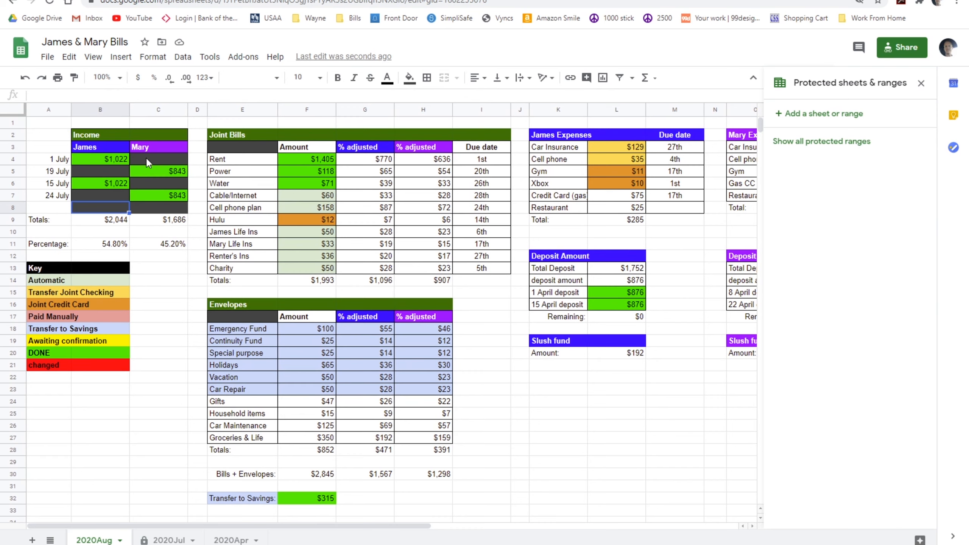
# - Fill the four income amounts in B4, C5, B6 and C7 with yellow
pyautogui.click(112, 160)
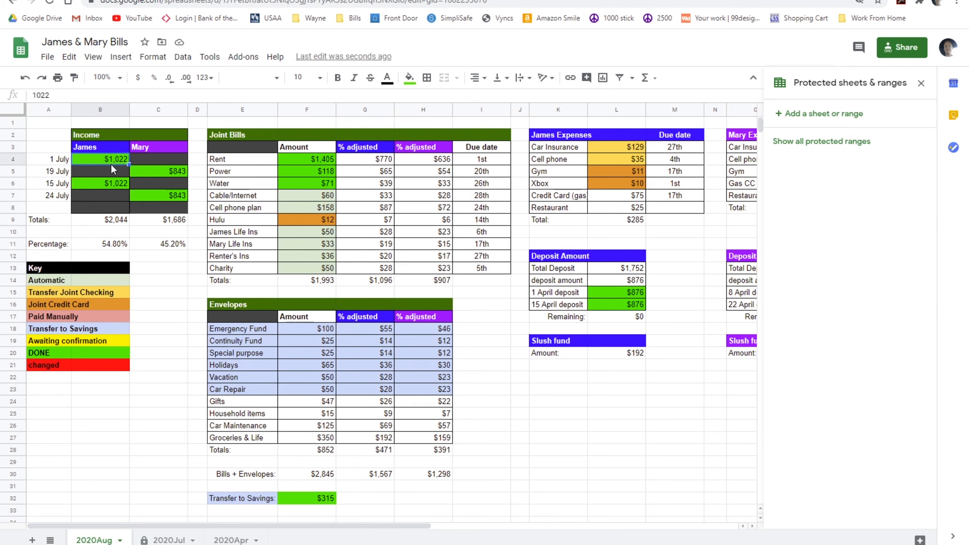
pyautogui.keyDown('ctrl'); pyautogui.click(159, 172); pyautogui.keyUp('ctrl')
pyautogui.keyDown('ctrl'); pyautogui.click(110, 184); pyautogui.keyUp('ctrl')
pyautogui.keyDown('ctrl'); pyautogui.click(158, 195); pyautogui.keyUp('ctrl')
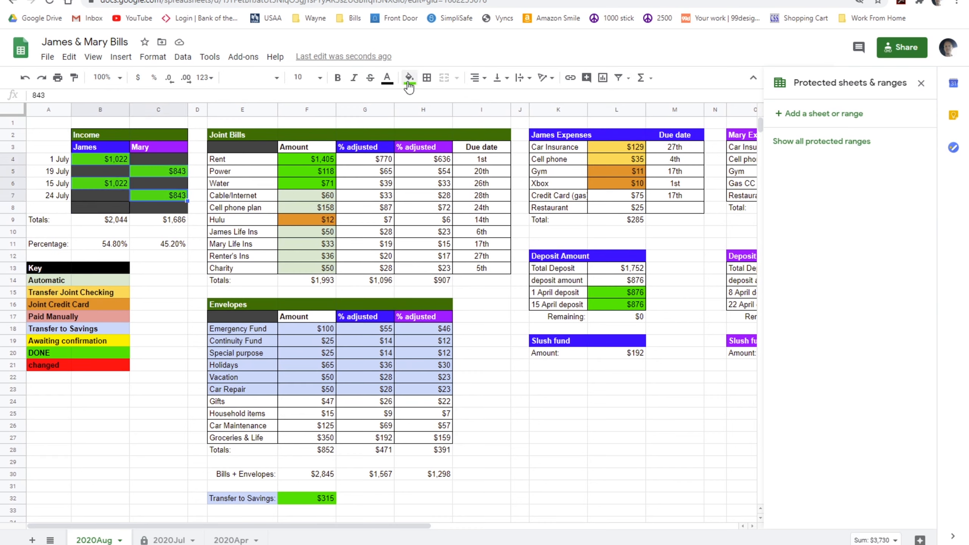
pyautogui.click(409, 79)
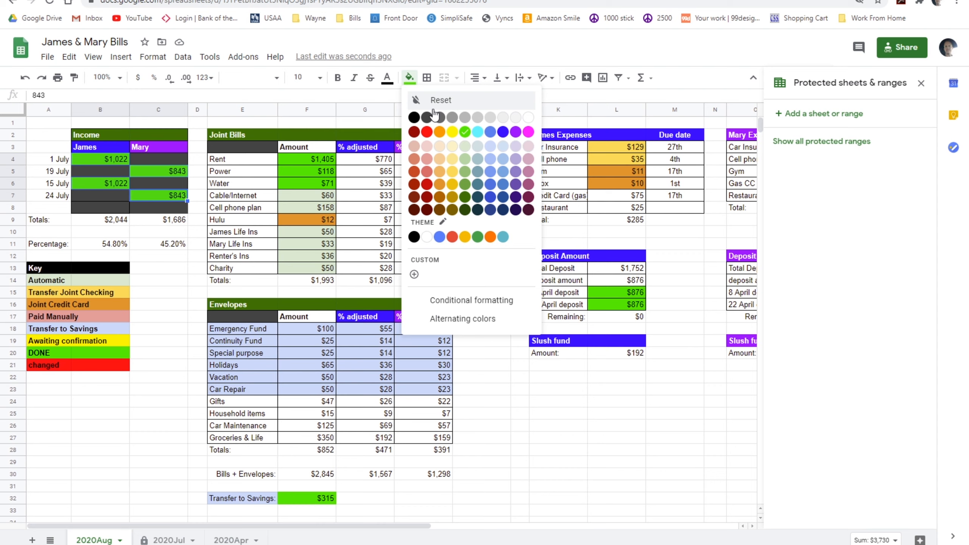
pyautogui.click(452, 132)
# - Fill the Rent, Power and Water amounts in the Joint Bills table with yellow
pyautogui.moveTo(304, 162); pyautogui.dragTo(304, 184)
pyautogui.click(409, 78)
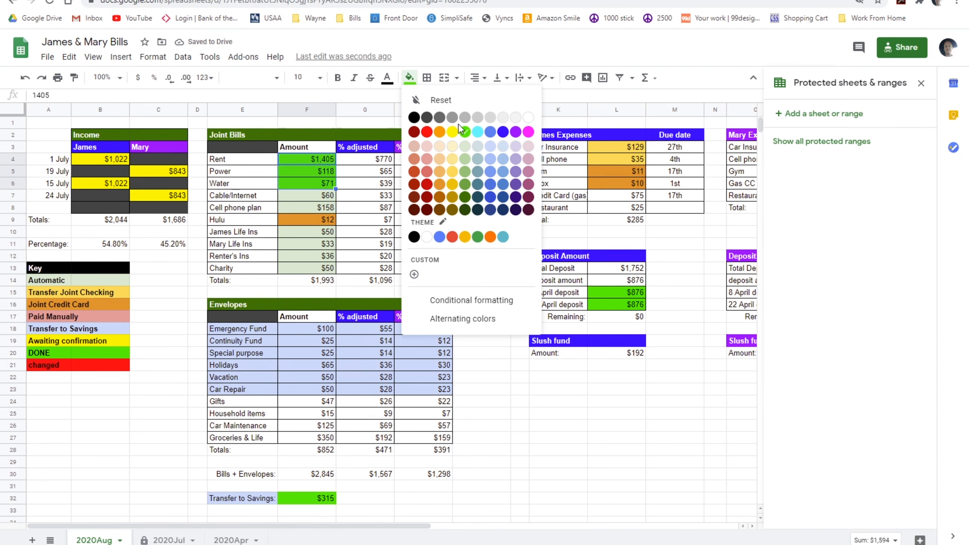
pyautogui.click(452, 132)
# - Close the protected ranges sidebar and fill the 1 April and 15 April deposit amounts with yellow
pyautogui.moveTo(611, 294); pyautogui.dragTo(611, 305)
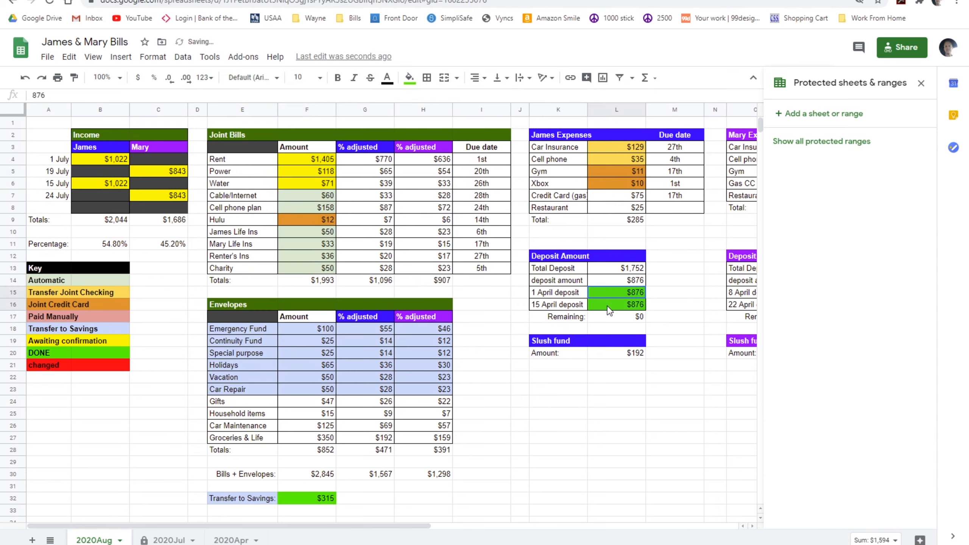
pyautogui.click(409, 81)
pyautogui.click(921, 83)
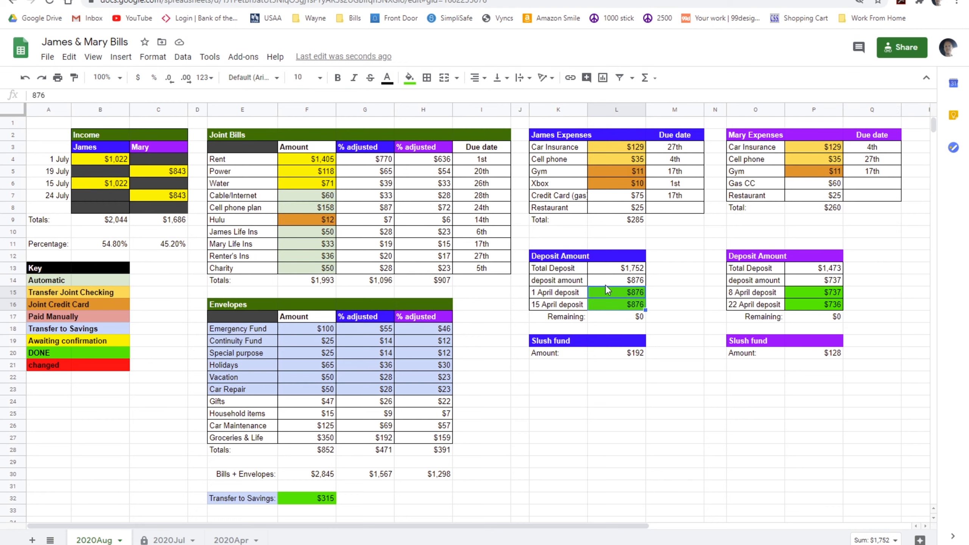
pyautogui.click(415, 86)
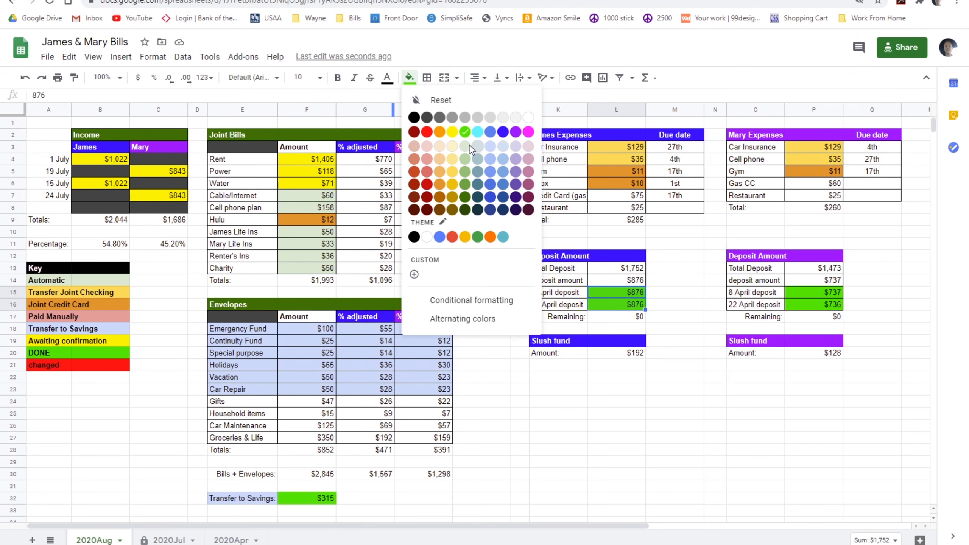
pyautogui.click(447, 127)
# - Fill the 8 April and 22 April deposit amounts with yellow
pyautogui.moveTo(824, 293); pyautogui.dragTo(824, 305)
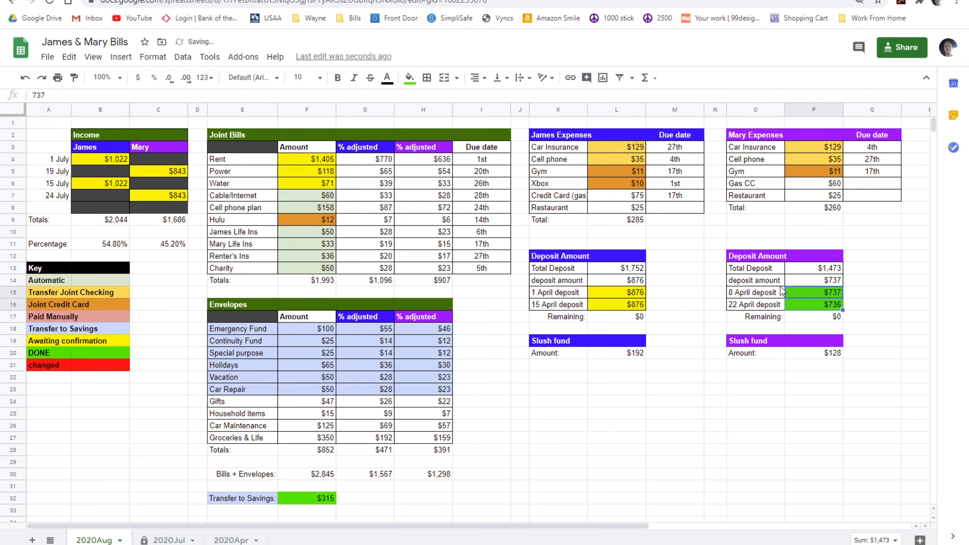
pyautogui.click(409, 78)
pyautogui.click(452, 117)
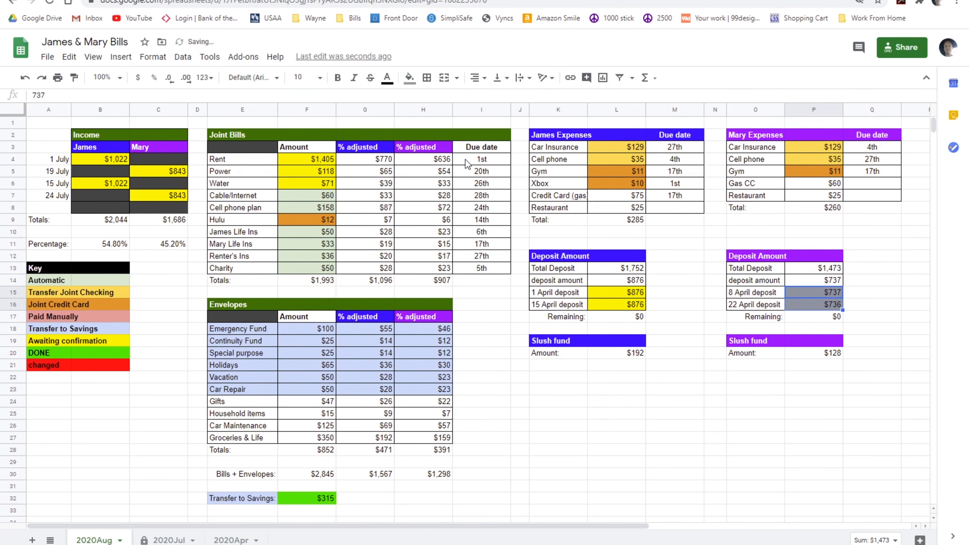
pyautogui.scroll(-2, 763, 187)
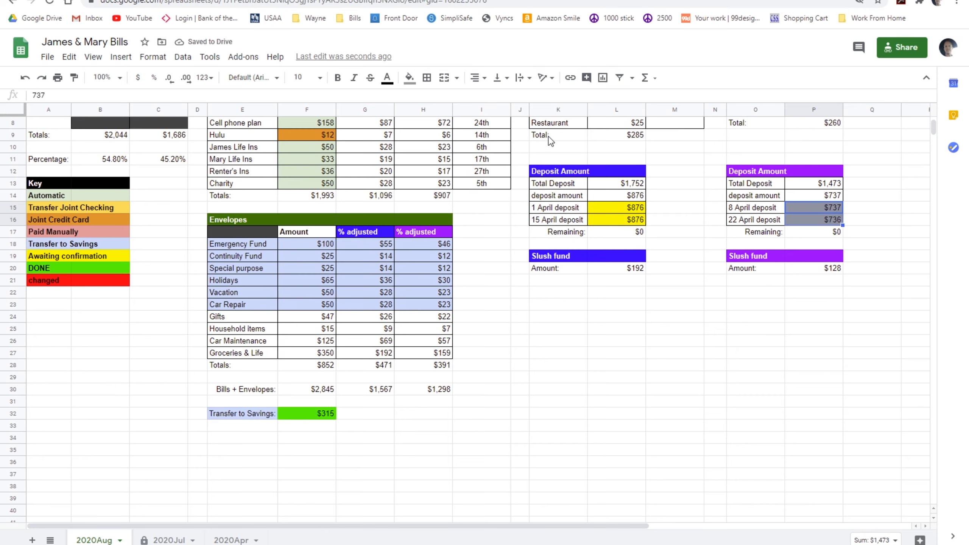
pyautogui.click(411, 80)
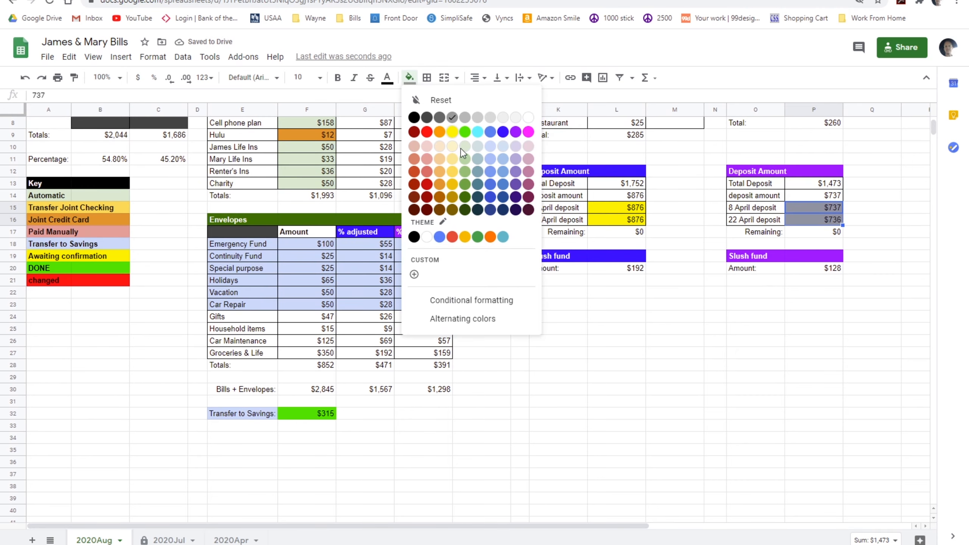
pyautogui.click(452, 132)
# - Fill the Transfer to Savings amount with yellow
pyautogui.click(308, 416)
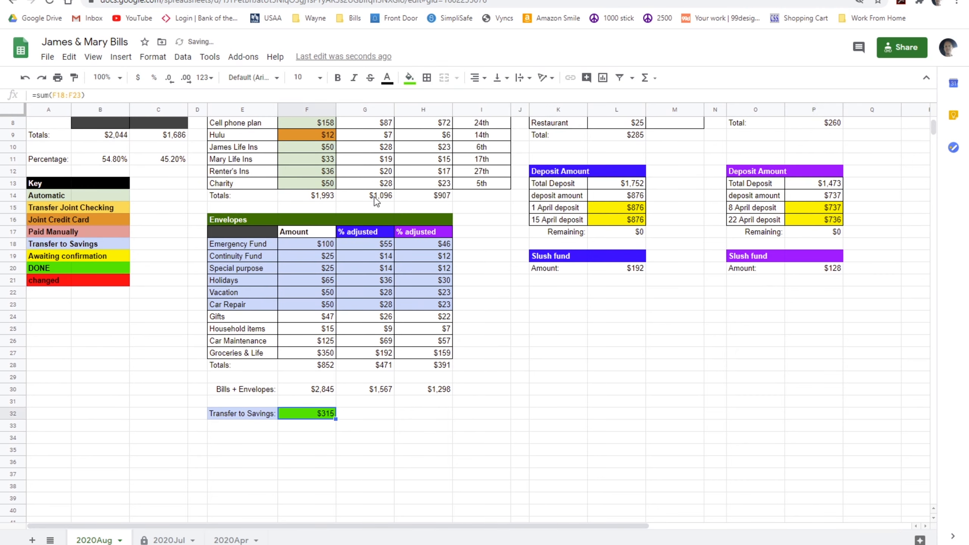
pyautogui.click(409, 79)
pyautogui.click(453, 133)
pyautogui.click(560, 317)
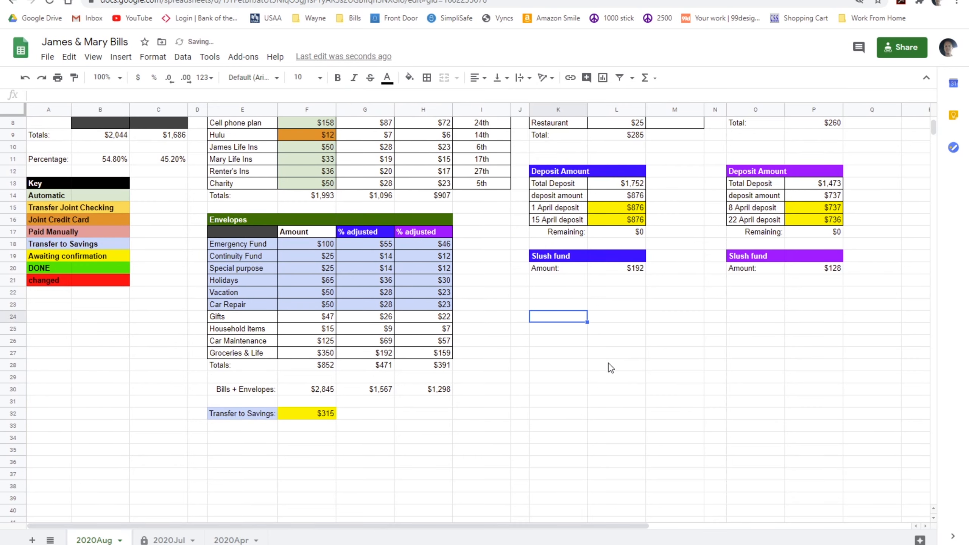
pyautogui.scroll(3, 686, 404)
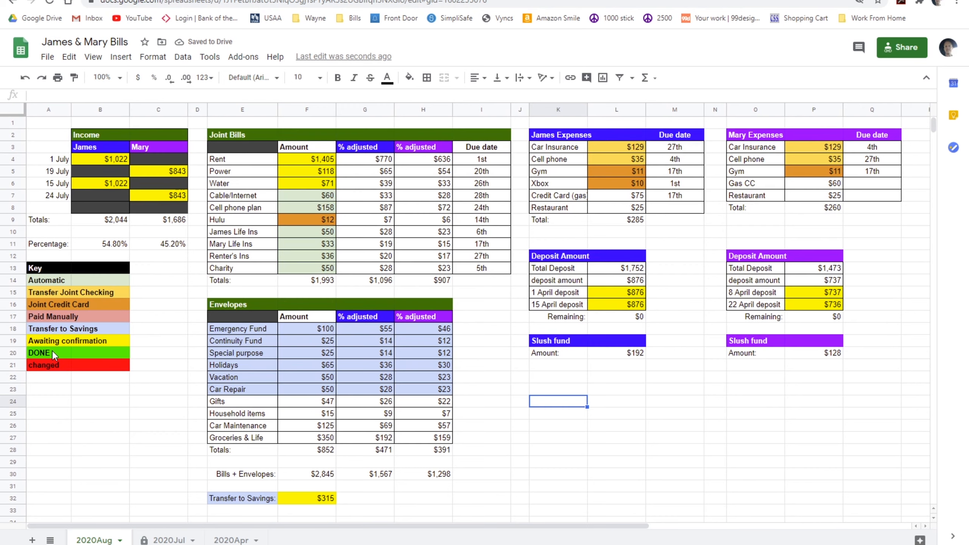
pyautogui.click(66, 348)
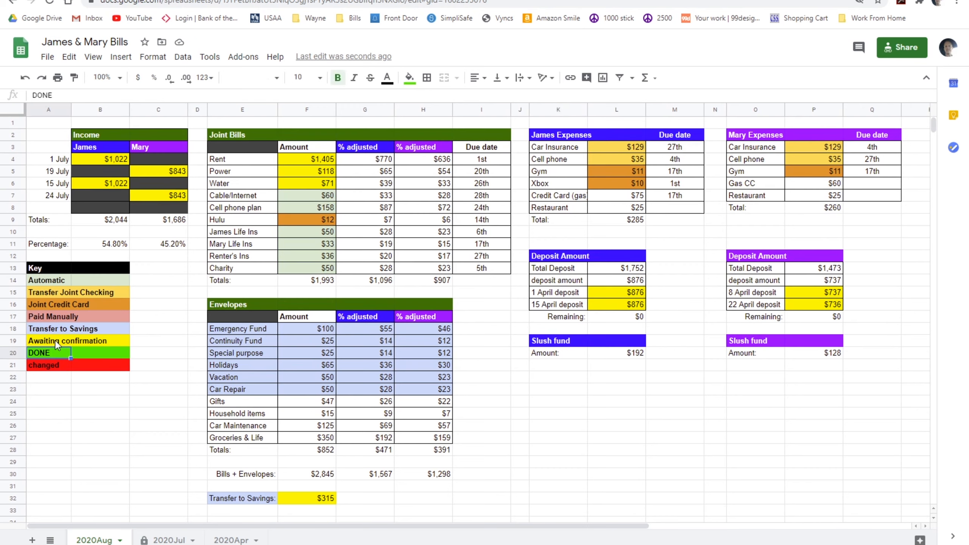
# - Compare the status colours of the 2020Aug sheet with those in the 2020Jul sheet, using the Awaiting confirmation key entry
pyautogui.click(57, 341)
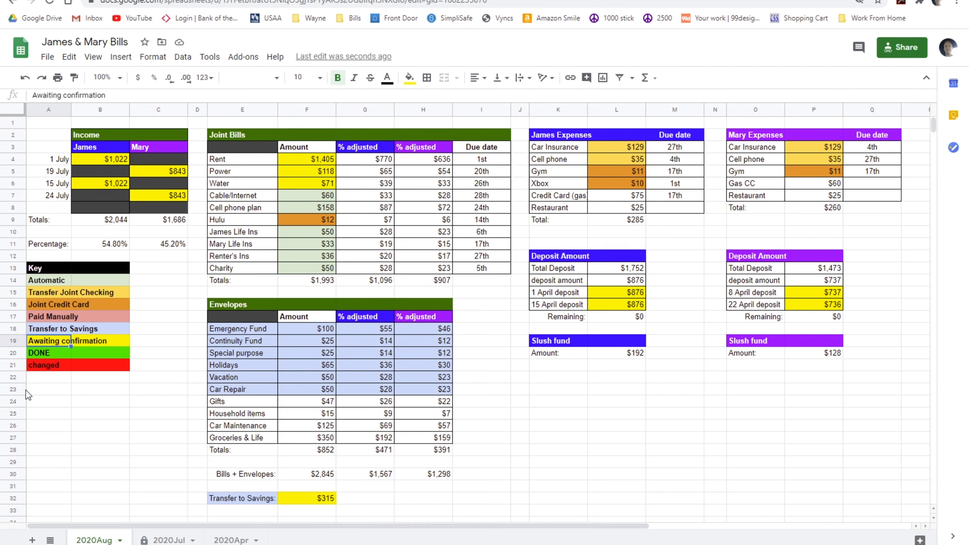
pyautogui.click(169, 541)
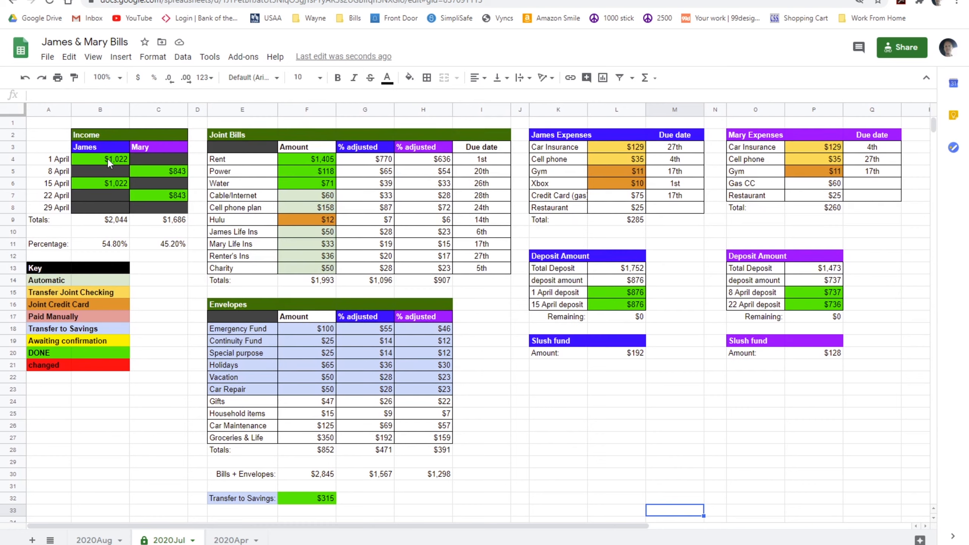
pyautogui.click(94, 540)
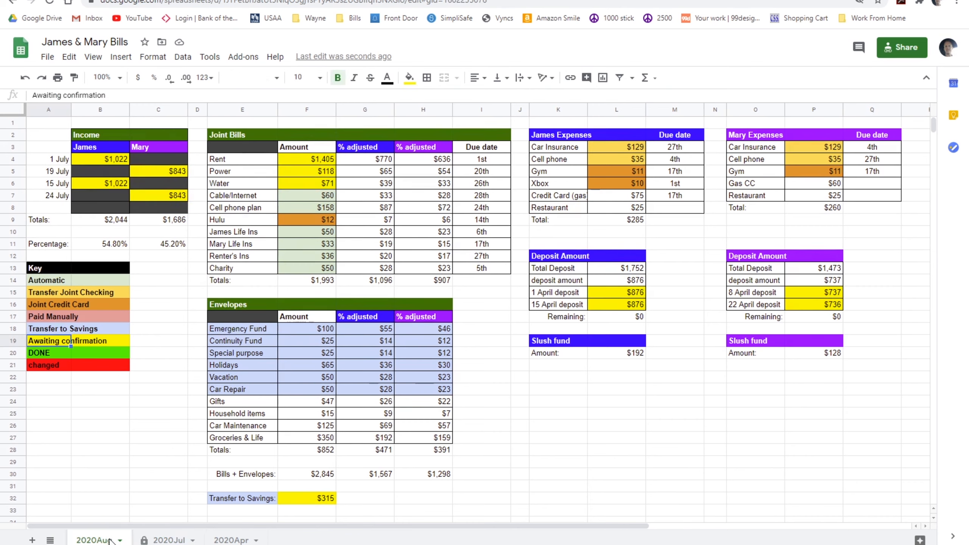
# - Update the income dates and deposit labels in the 2020Jul sheet to 1, 12, 15 and 26 June
pyautogui.click(169, 541)
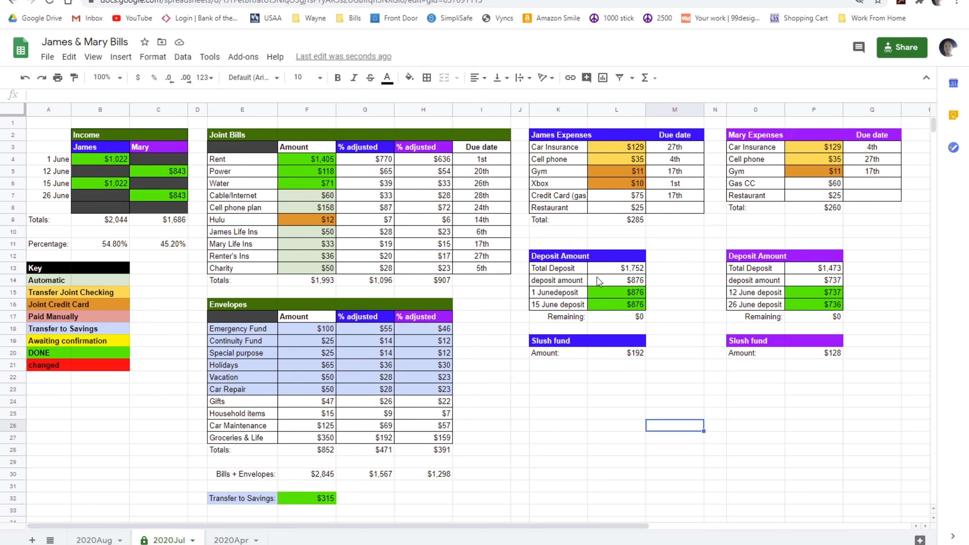
pyautogui.click(571, 293)
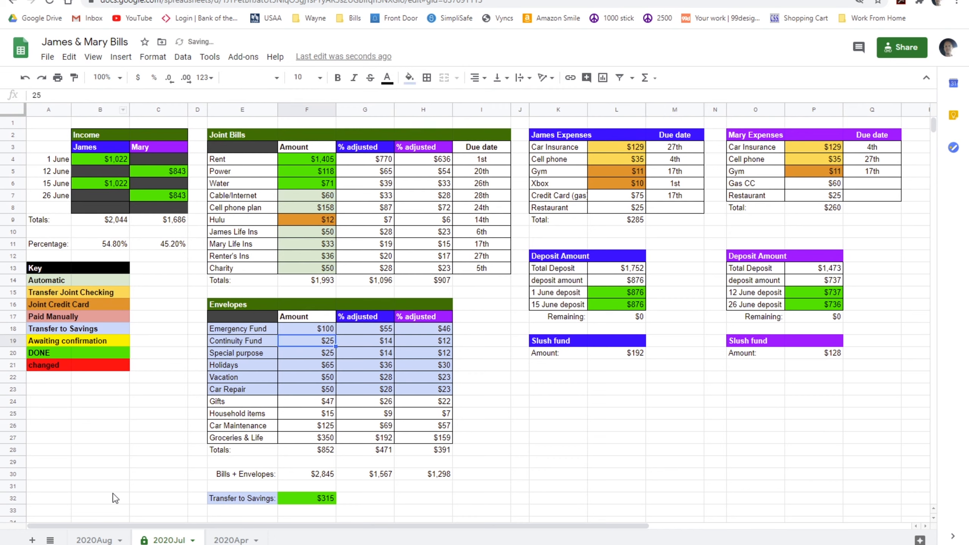
# - In the 2020Aug sheet, correct the second income date to 10 July and fill the 1 July and 10 July income amounts with green
pyautogui.click(95, 540)
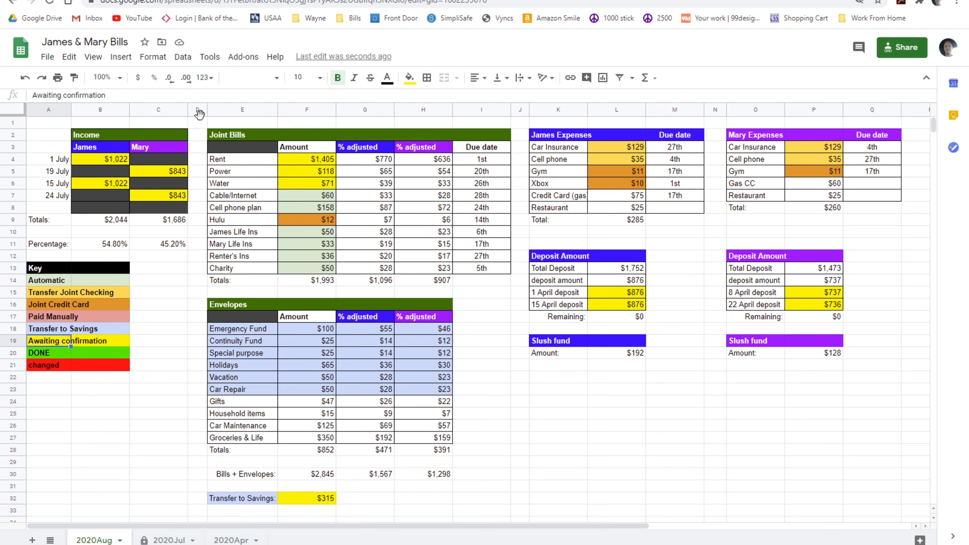
pyautogui.click(126, 162)
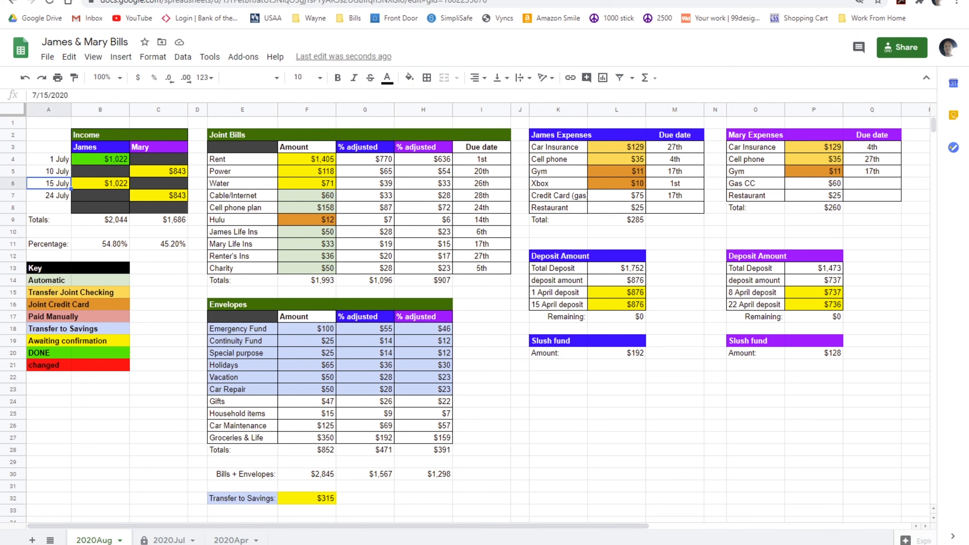
pyautogui.click(170, 173)
pyautogui.click(409, 78)
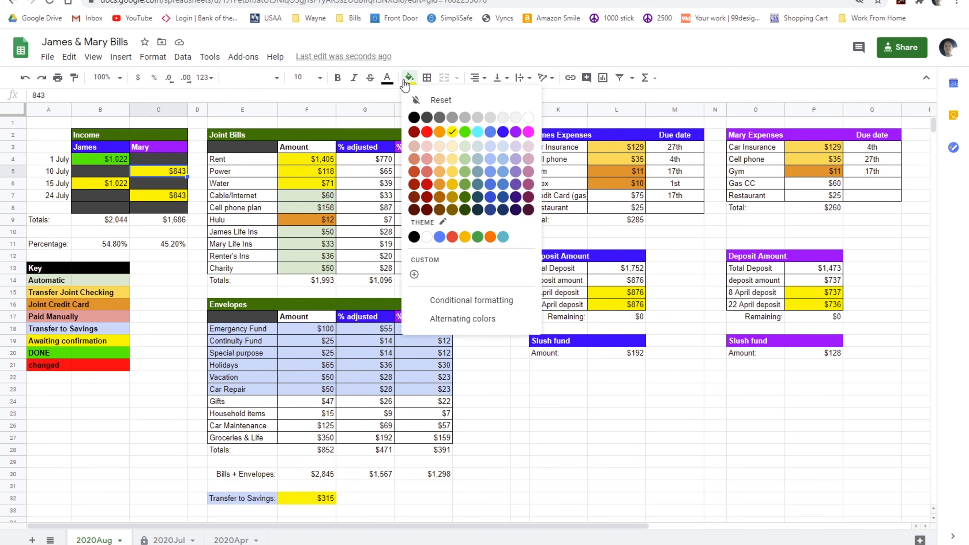
pyautogui.click(465, 133)
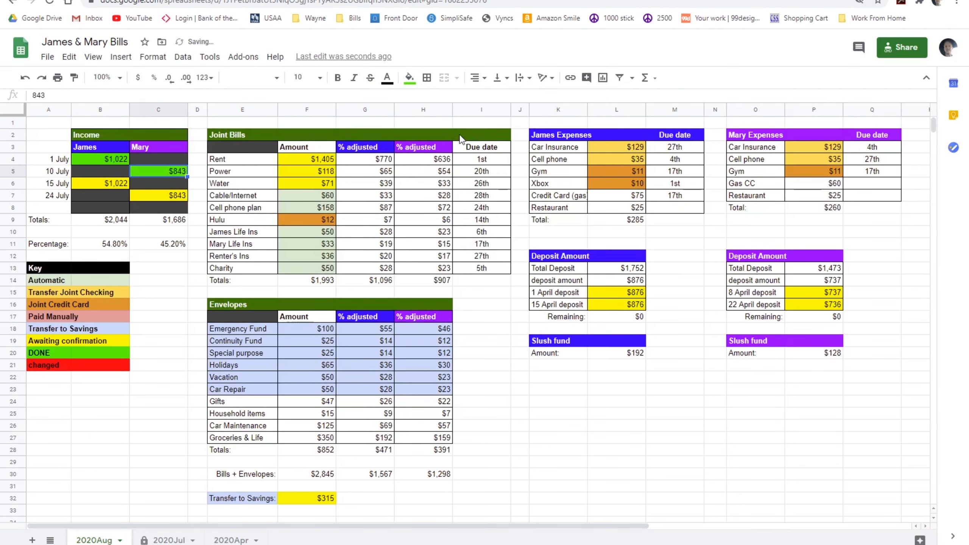
# - Fill the 15 July income amount with green
pyautogui.click(99, 184)
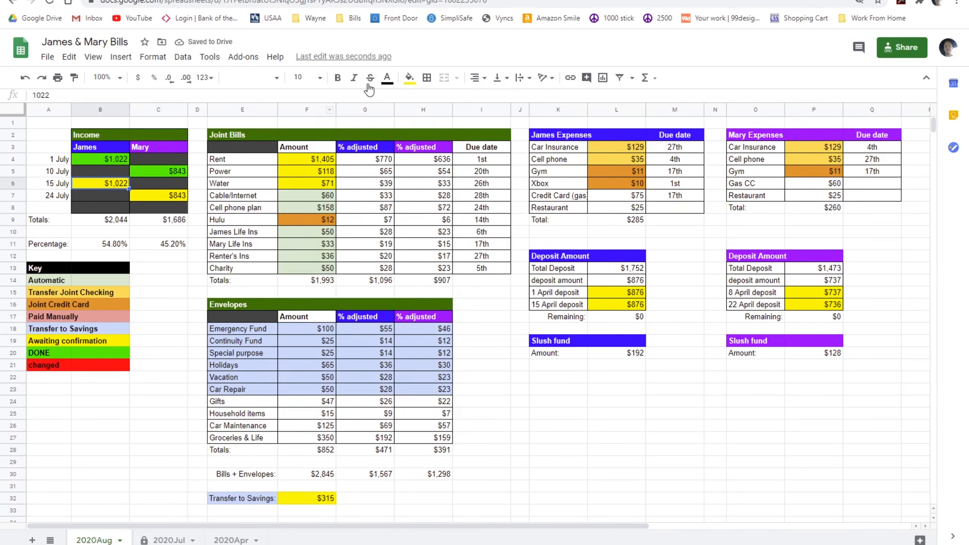
pyautogui.click(409, 79)
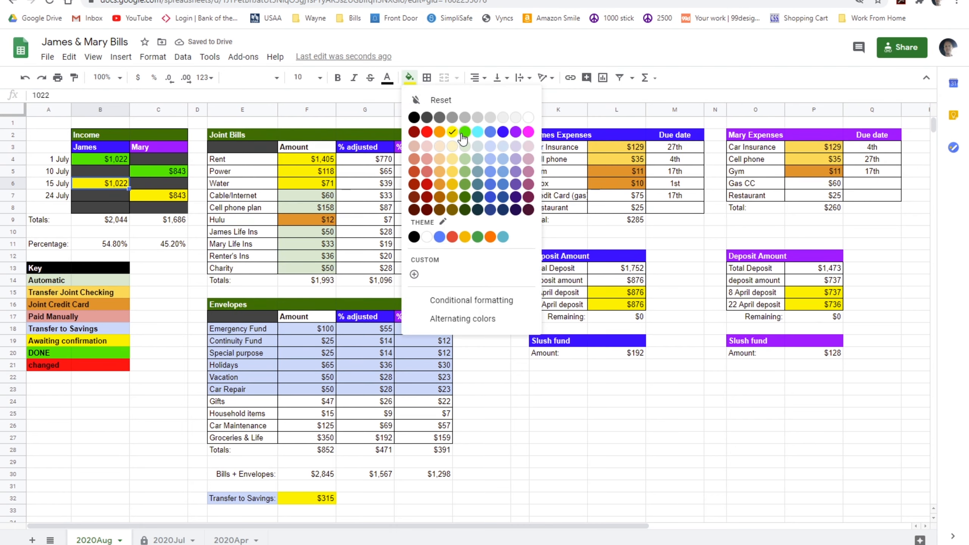
pyautogui.click(465, 132)
pyautogui.click(164, 222)
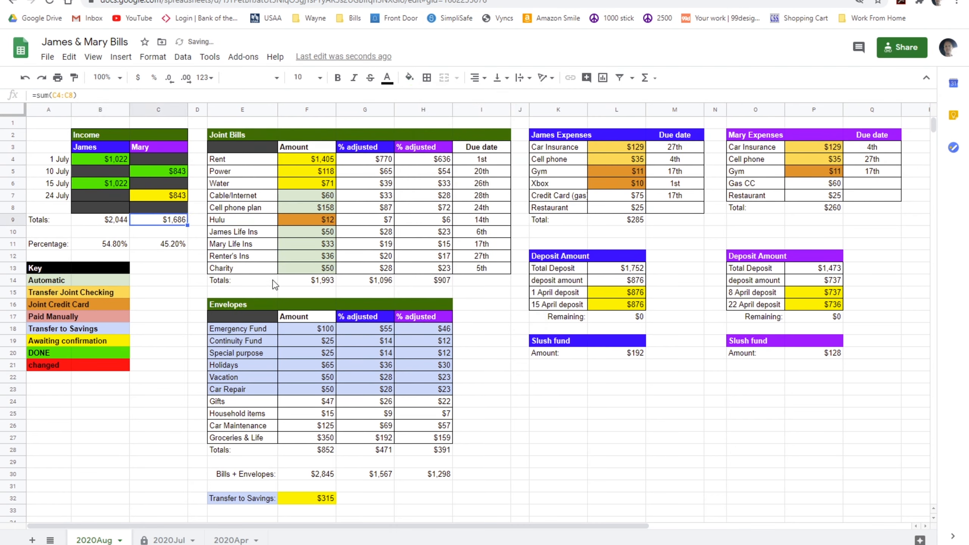
pyautogui.moveTo(435, 475); pyautogui.dragTo(673, 463)
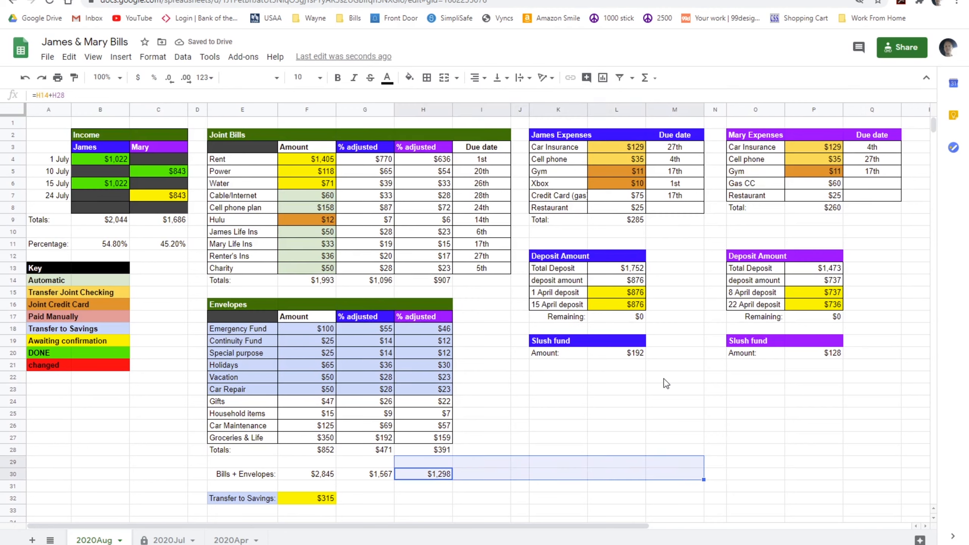
pyautogui.moveTo(569, 436); pyautogui.dragTo(546, 428)
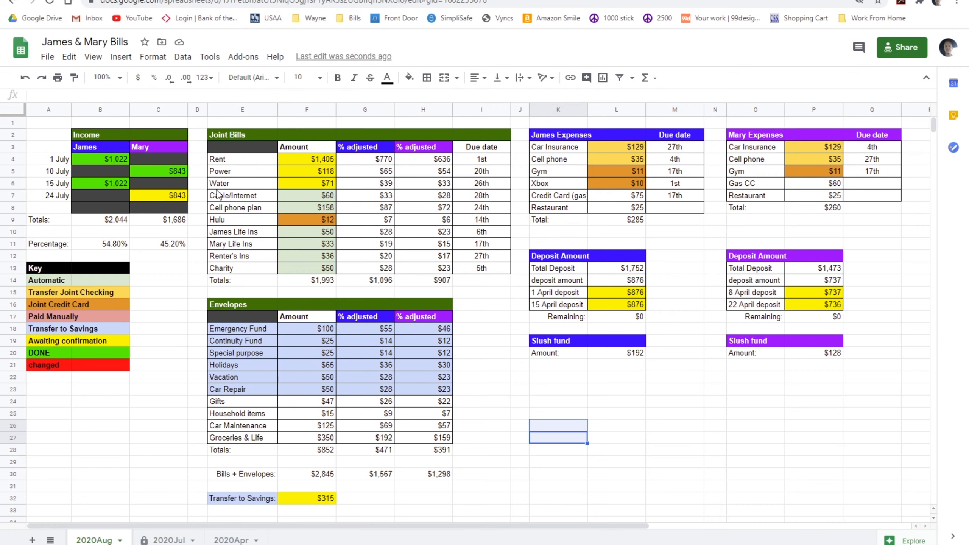
# - Fill the 1 April and 15 April deposit amounts with green
pyautogui.moveTo(609, 292); pyautogui.dragTo(609, 305)
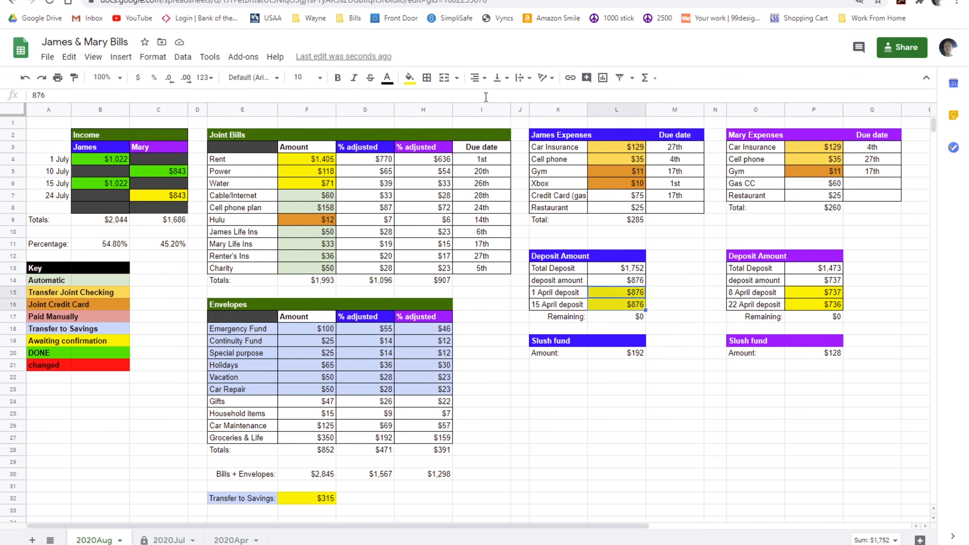
pyautogui.click(409, 78)
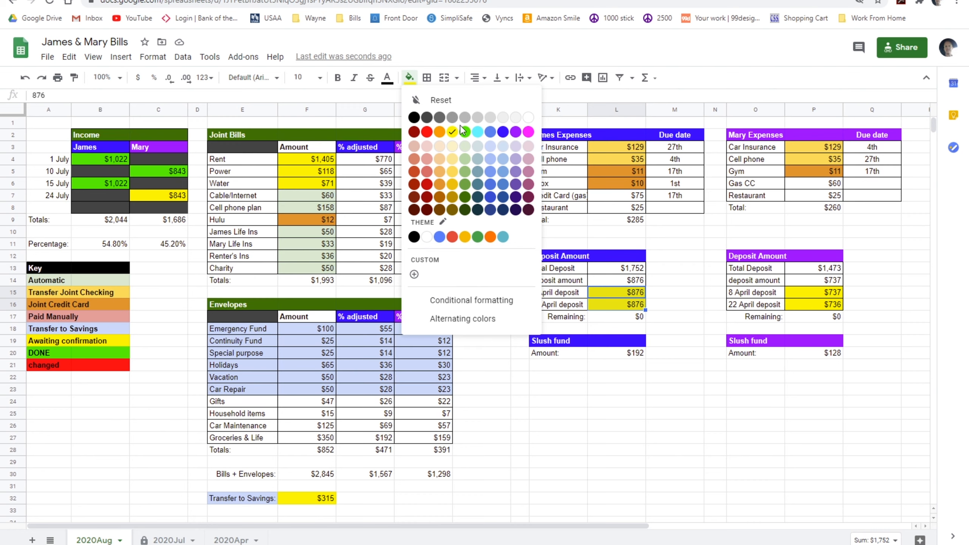
pyautogui.click(461, 126)
# - Fill the 8 April deposit amount with green
pyautogui.click(828, 297)
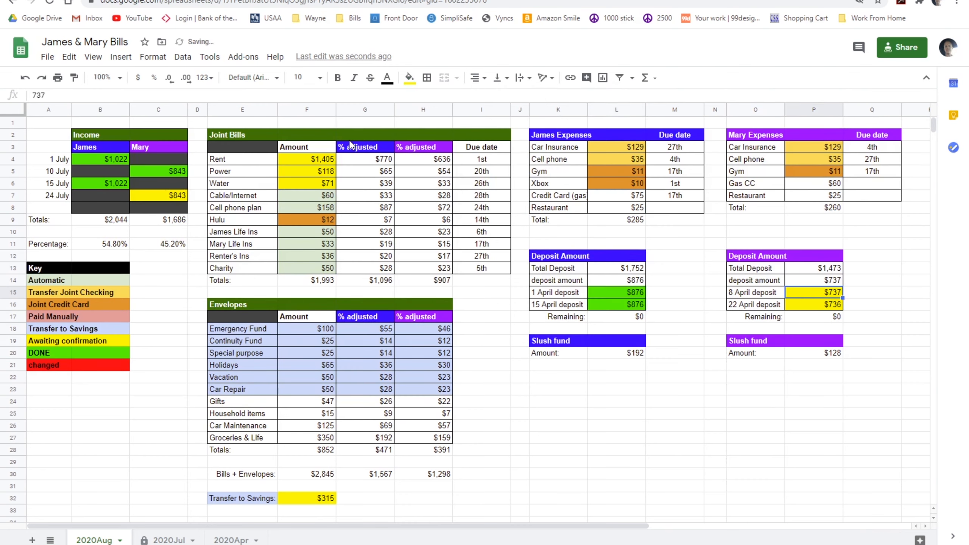
pyautogui.click(409, 78)
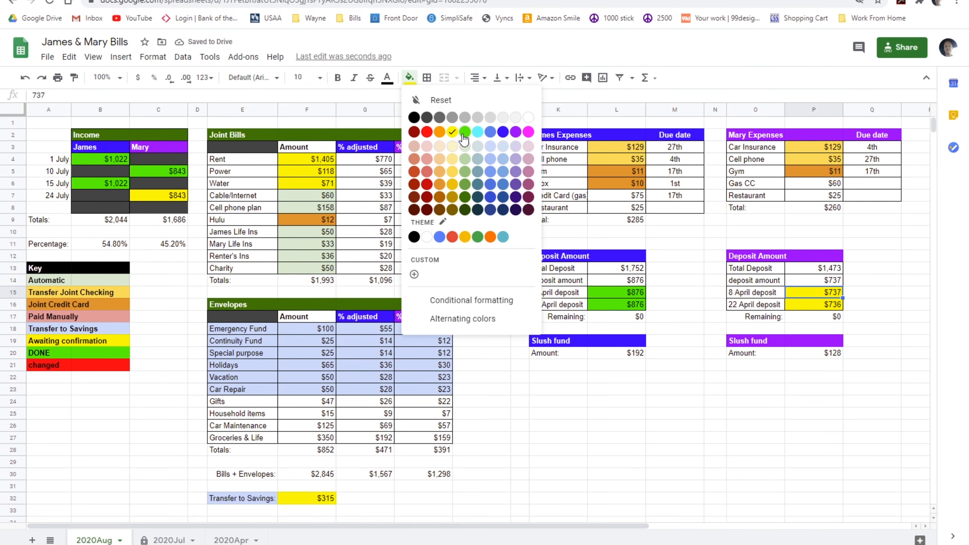
pyautogui.click(459, 127)
pyautogui.click(520, 317)
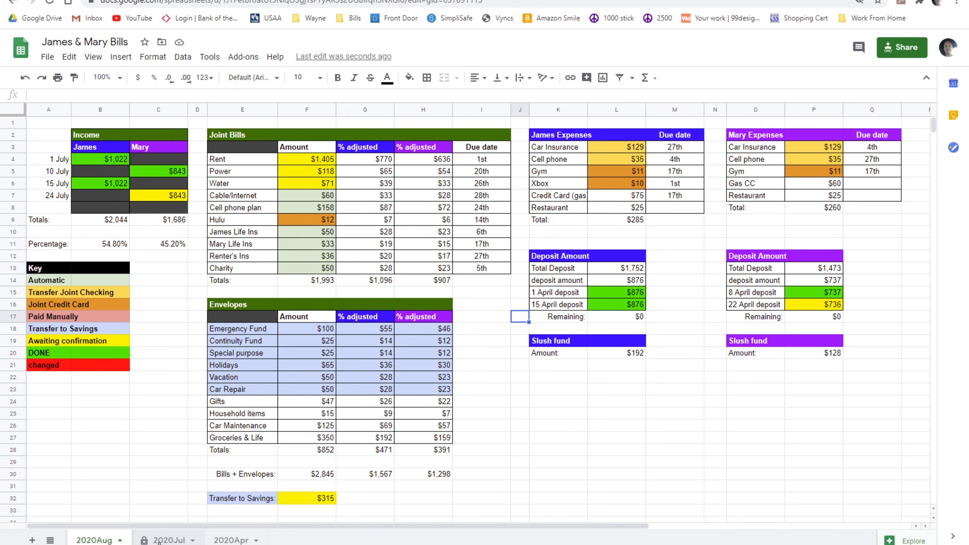
# - Review the Awaiting confirmation and DONE key colours in the 2020Jul sheet and return to the 2020Aug sheet
pyautogui.click(166, 540)
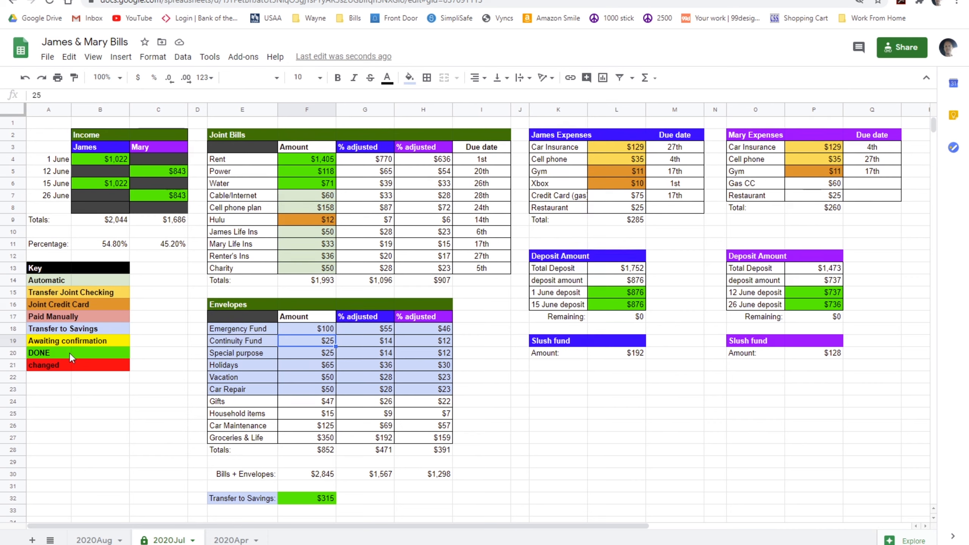
pyautogui.click(61, 343)
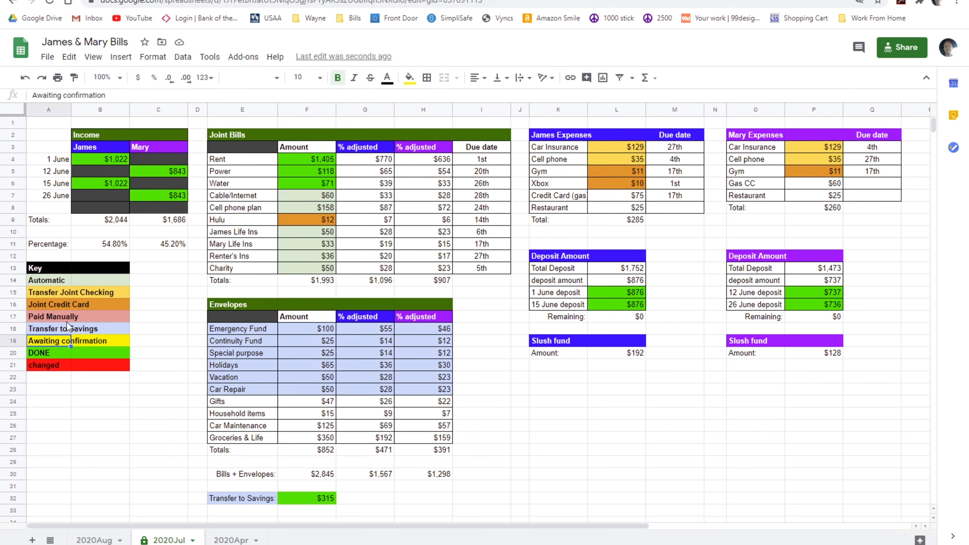
pyautogui.click(56, 352)
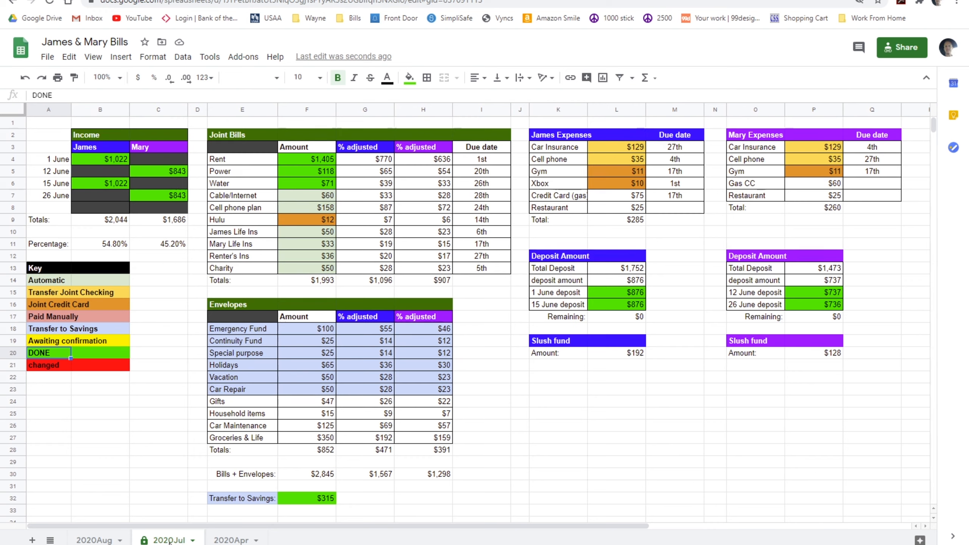
pyautogui.click(92, 541)
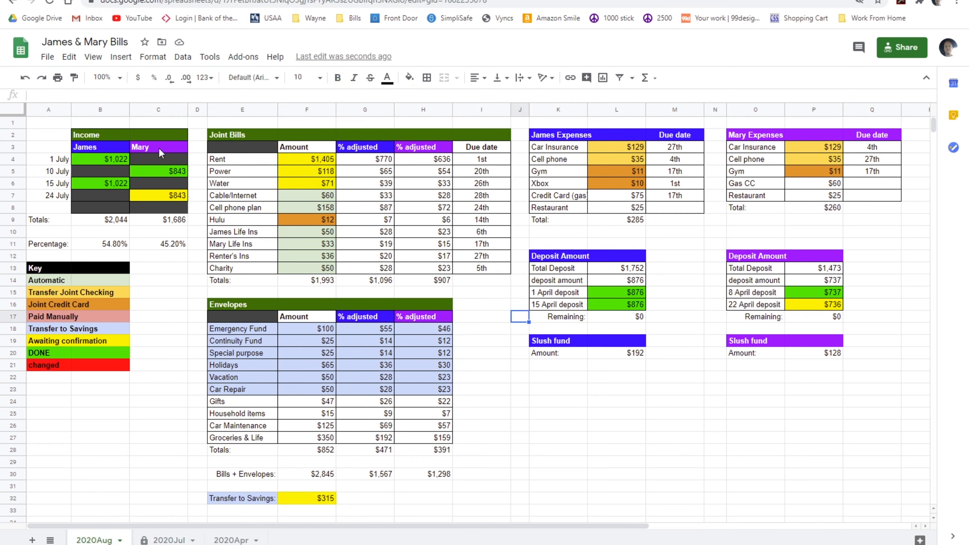